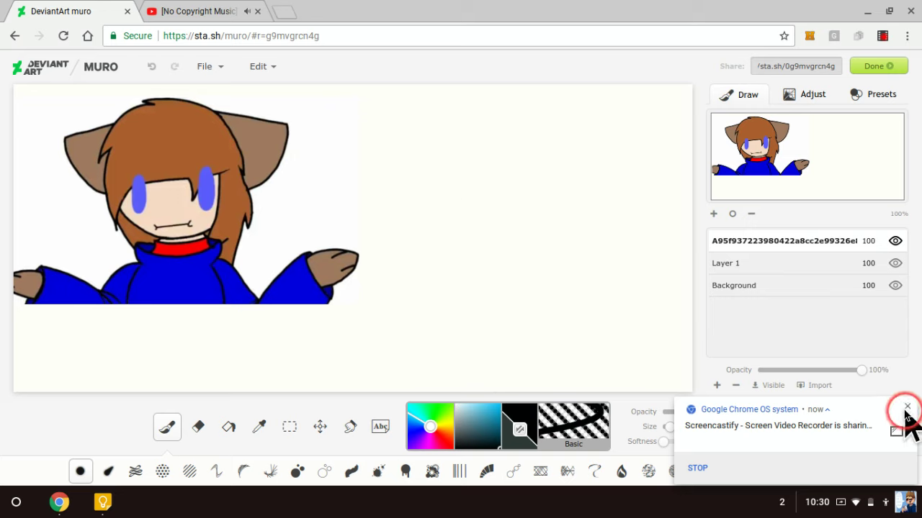
click(905, 408)
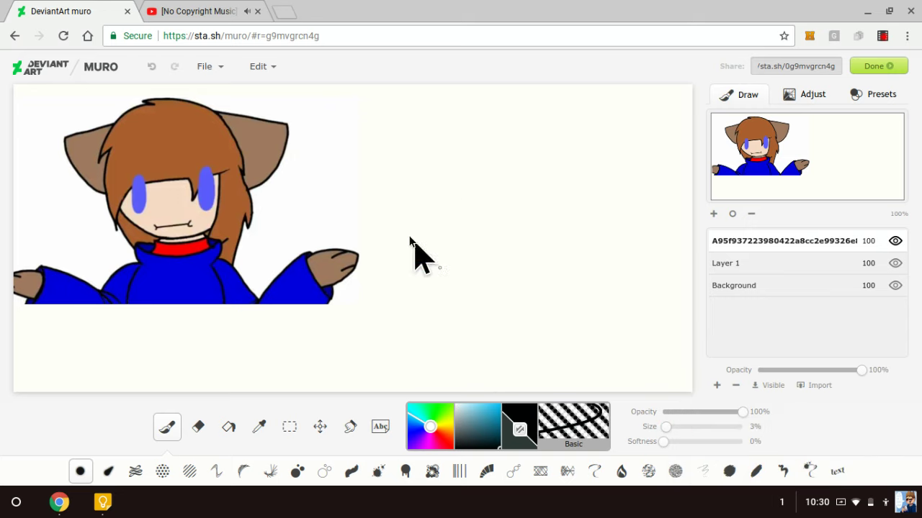
drag(429, 193, 452, 238)
click(151, 66)
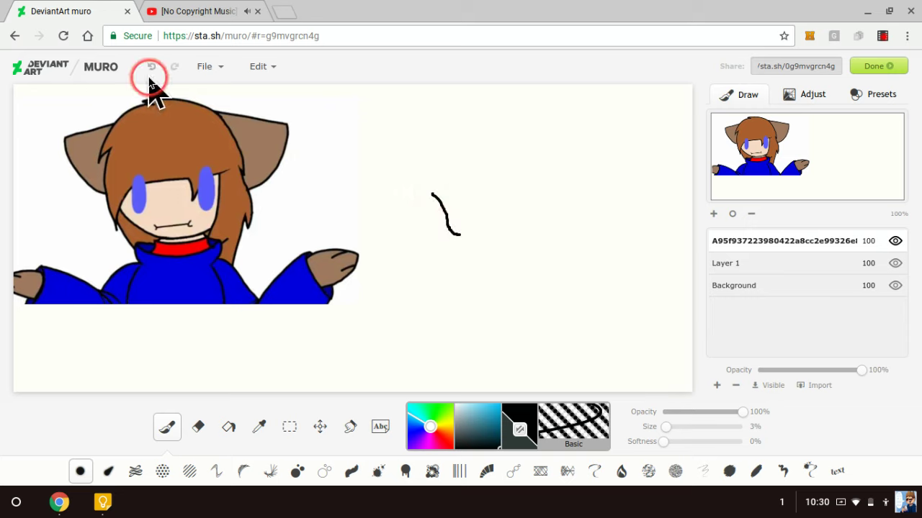
mouse_move(430, 205)
mouse_down()
mouse_move(442, 231)
mouse_move(461, 235)
mouse_up()
key(ctrl+z)
Draw a rounded black chin outline in the empty area beside the reference character, with pointed fringe strands over the face
mouse_move(432, 207)
mouse_down()
mouse_move(453, 238)
mouse_move(508, 242)
mouse_move(528, 217)
mouse_move(531, 170)
mouse_up()
drag(485, 177, 492, 184)
mouse_move(502, 215)
mouse_down()
mouse_move(510, 187)
mouse_move(542, 158)
mouse_up()
drag(494, 179, 494, 180)
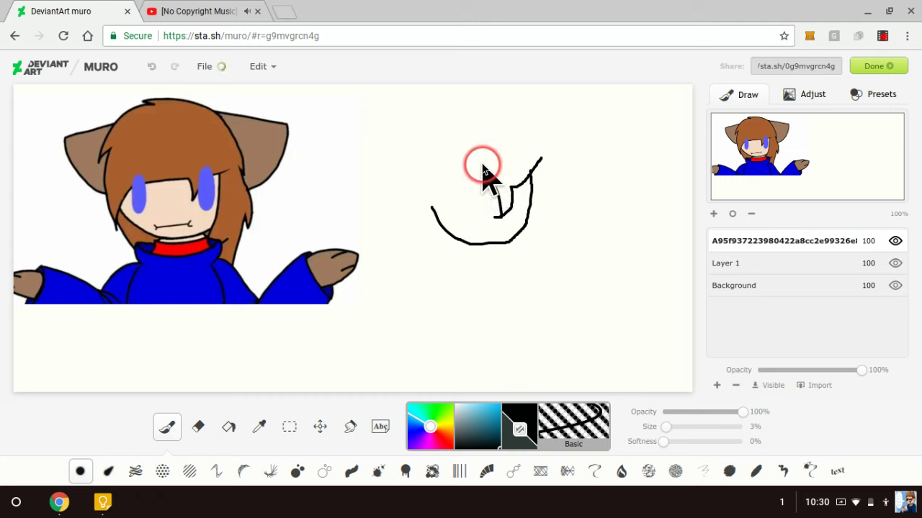
Draw the rounded, tufted hair outline and two long pointed ears on the new head
mouse_move(485, 147)
mouse_down()
mouse_move(452, 142)
mouse_move(430, 167)
mouse_move(428, 221)
mouse_move(463, 189)
mouse_move(454, 190)
mouse_move(491, 184)
mouse_move(486, 147)
mouse_move(560, 108)
mouse_move(561, 124)
mouse_move(535, 170)
mouse_up()
mouse_move(485, 149)
mouse_down()
mouse_move(533, 175)
mouse_move(532, 165)
mouse_move(514, 162)
mouse_move(560, 117)
mouse_up()
mouse_move(430, 183)
mouse_down()
mouse_move(362, 241)
mouse_move(411, 243)
mouse_move(432, 226)
mouse_up()
click(154, 68)
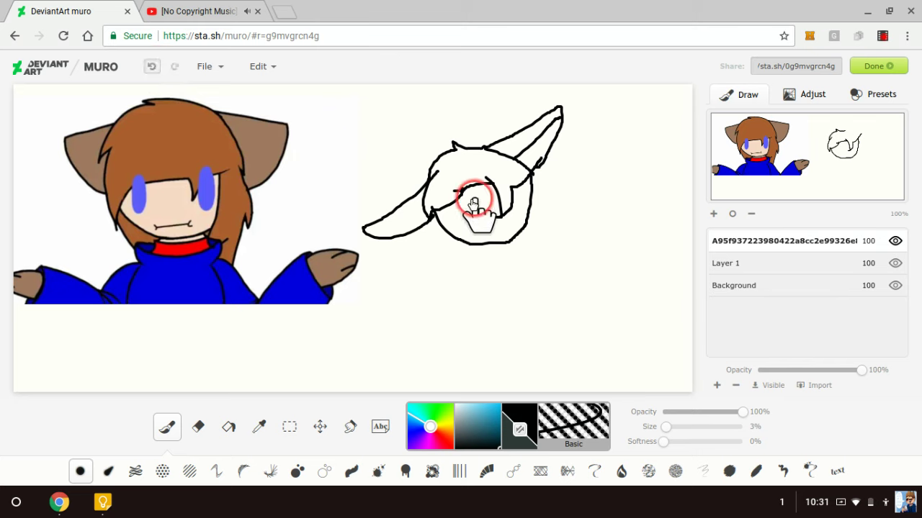
mouse_move(429, 174)
mouse_down()
mouse_move(359, 204)
mouse_move(384, 226)
mouse_move(409, 226)
mouse_move(433, 214)
mouse_move(424, 196)
mouse_move(376, 216)
mouse_up()
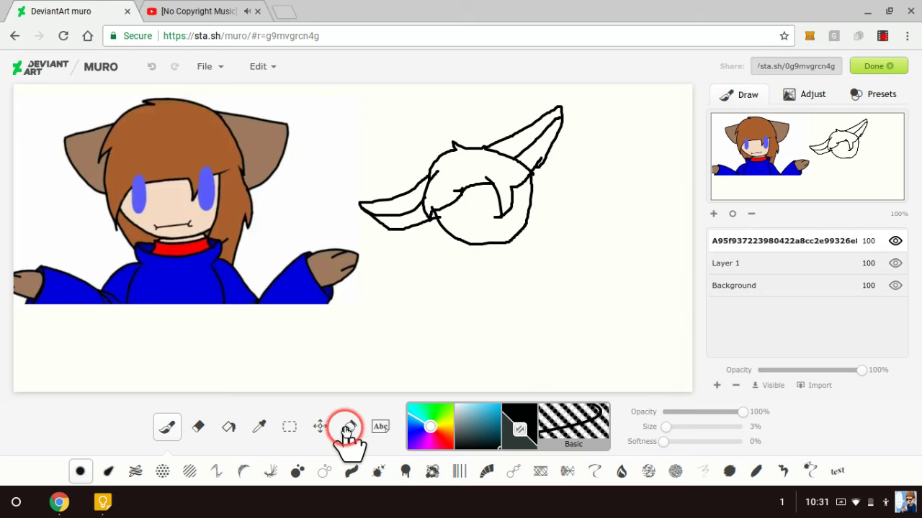
Nudge the layer's artwork slightly with the Move tool and return to the brush
click(320, 426)
mouse_move(491, 175)
mouse_down()
mouse_move(508, 184)
mouse_move(489, 168)
mouse_up()
click(168, 426)
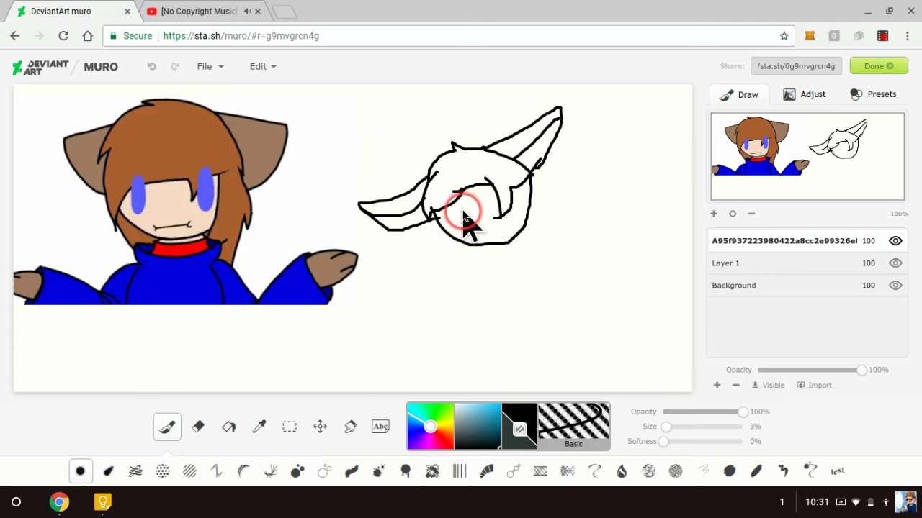
Draw the left eye and a jagged mouth line on the new face
drag(462, 211, 472, 224)
mouse_move(531, 206)
mouse_down()
mouse_move(272, 163)
mouse_move(154, 66)
mouse_up()
click(152, 67)
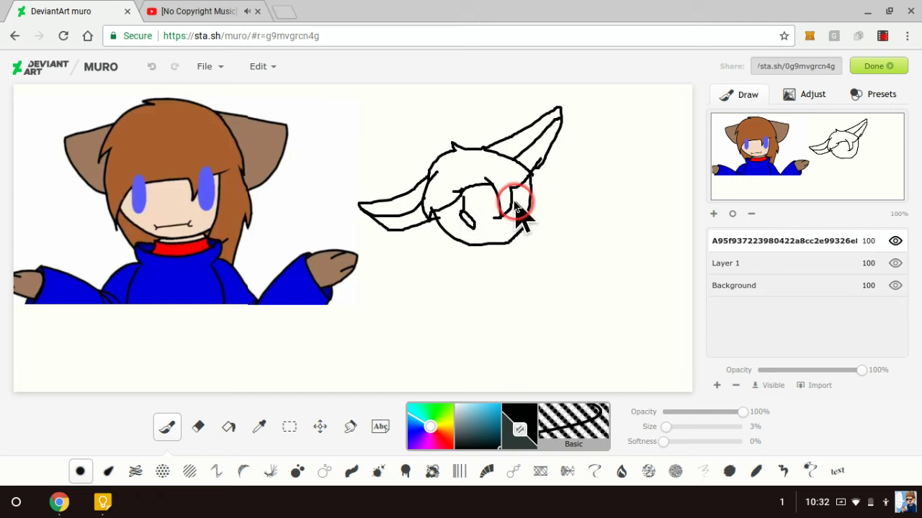
mouse_move(492, 229)
mouse_down()
mouse_move(511, 232)
mouse_move(490, 226)
mouse_move(487, 241)
mouse_move(518, 225)
mouse_up()
Erase part of the chin line, draw an open lower jaw in its place and add the right eye
click(196, 426)
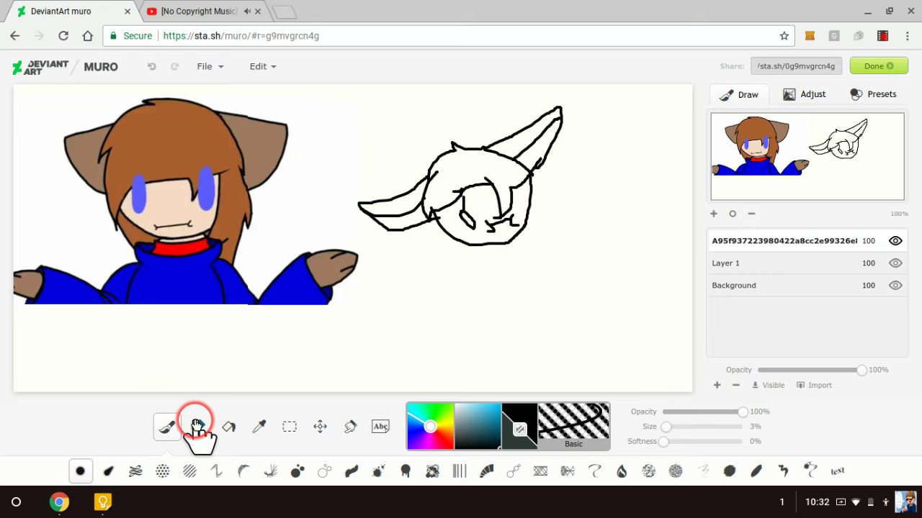
mouse_move(478, 266)
mouse_down()
mouse_move(497, 245)
mouse_move(519, 247)
mouse_move(476, 244)
mouse_move(508, 238)
mouse_move(477, 250)
mouse_move(472, 244)
mouse_move(476, 250)
mouse_up()
click(166, 428)
click(525, 232)
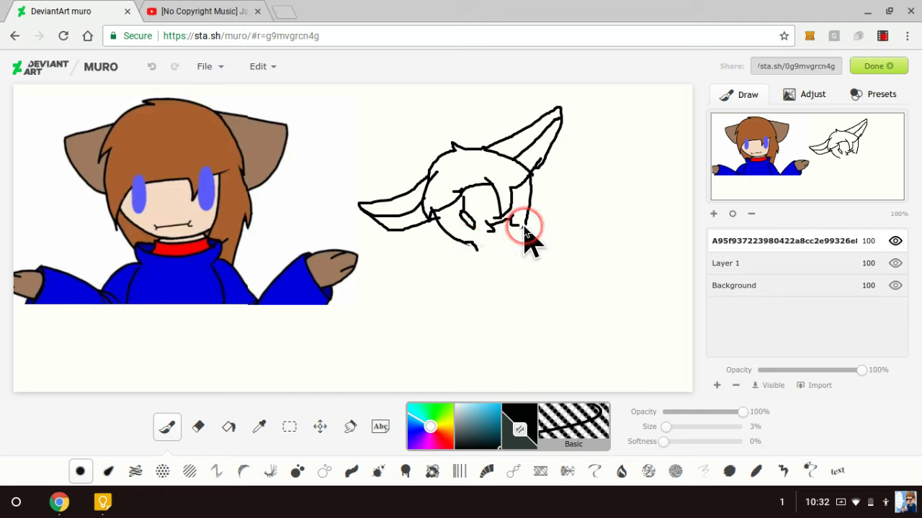
mouse_move(514, 236)
mouse_down()
mouse_move(472, 244)
mouse_move(526, 228)
mouse_move(532, 206)
mouse_move(513, 196)
mouse_up()
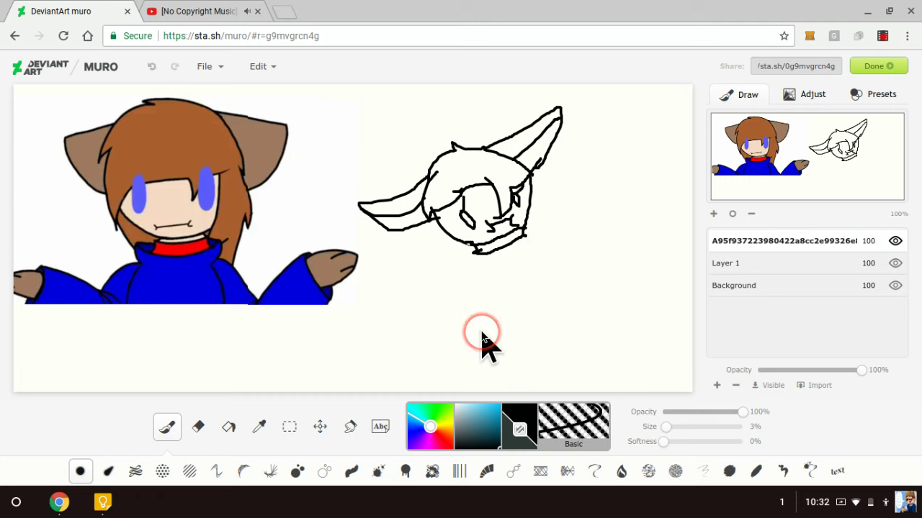
Erase the long fringe strand hanging between the eyes of the new face
click(495, 223)
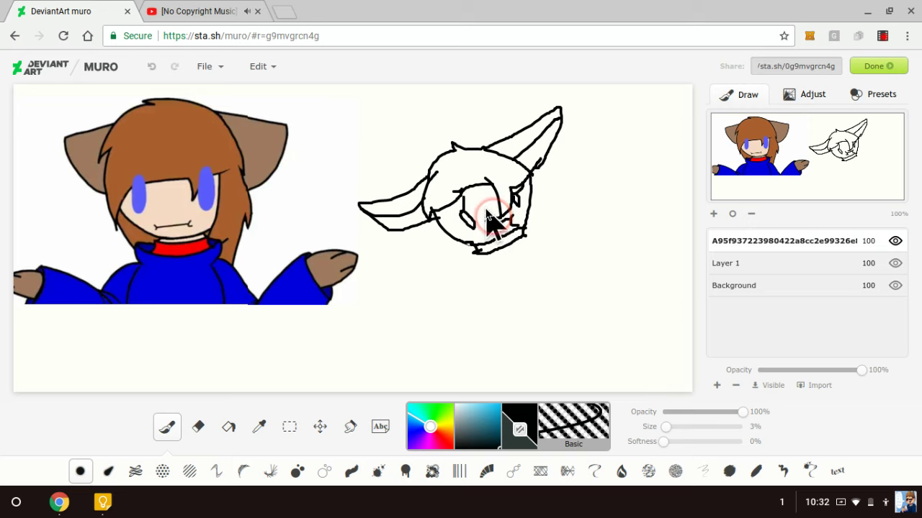
click(153, 65)
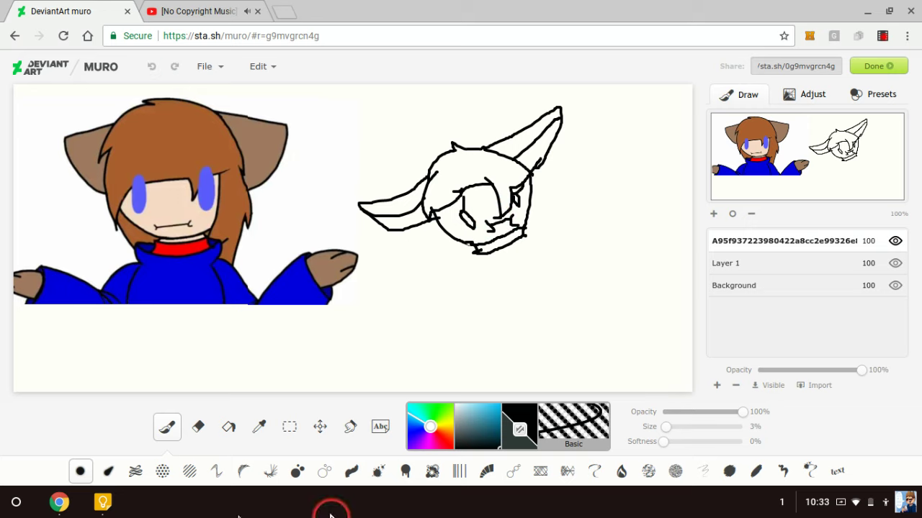
click(196, 429)
click(479, 229)
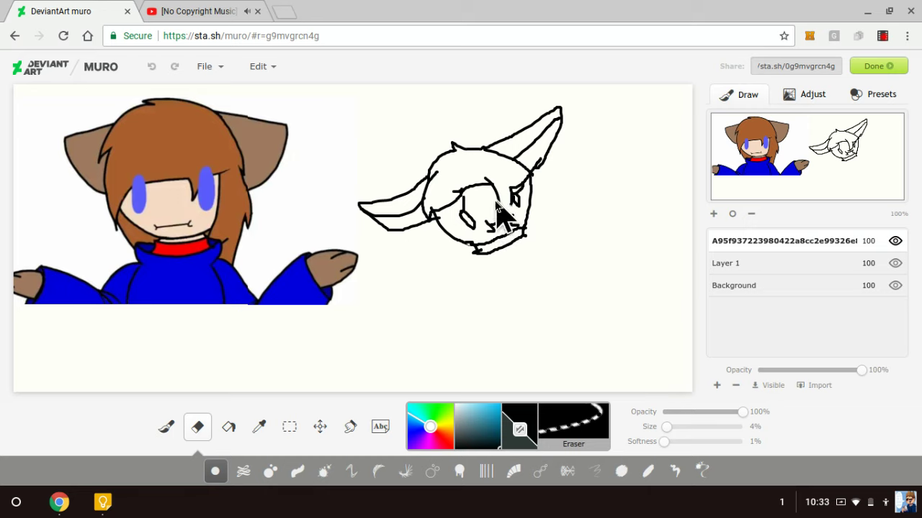
Redraw the erased parts of the mouth and jaw lines with the basic brush
click(166, 426)
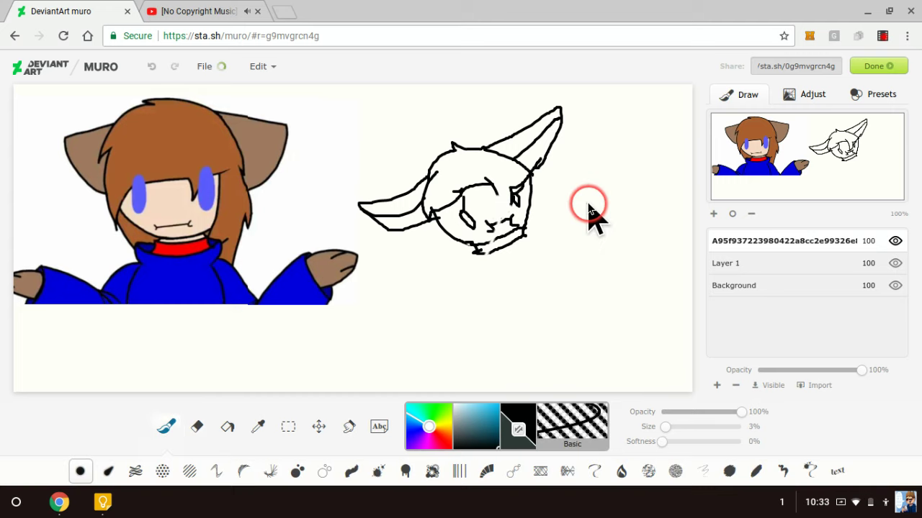
click(513, 205)
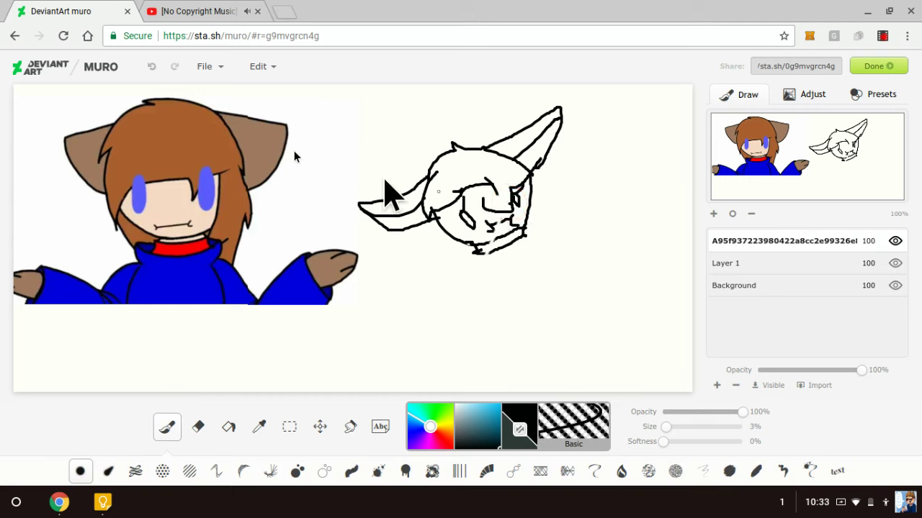
click(151, 66)
click(437, 203)
click(497, 197)
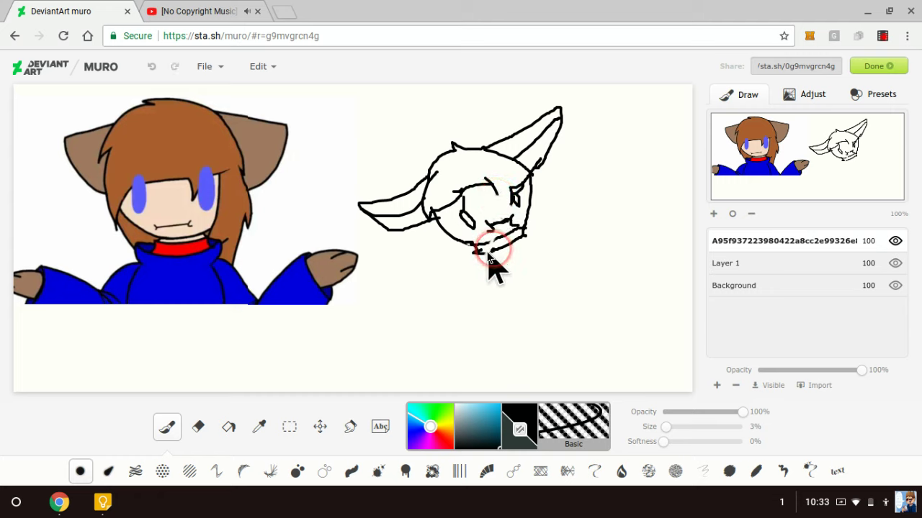
click(493, 239)
click(514, 216)
click(514, 211)
Redraw the fringe's hooked tip between the eyes and draw a curved collar below the jaw
click(494, 191)
click(560, 231)
click(531, 213)
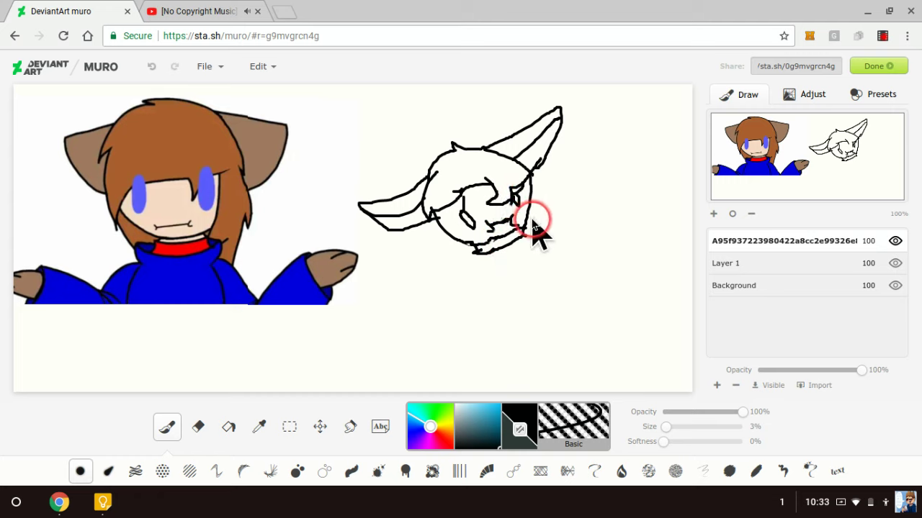
click(505, 203)
click(519, 216)
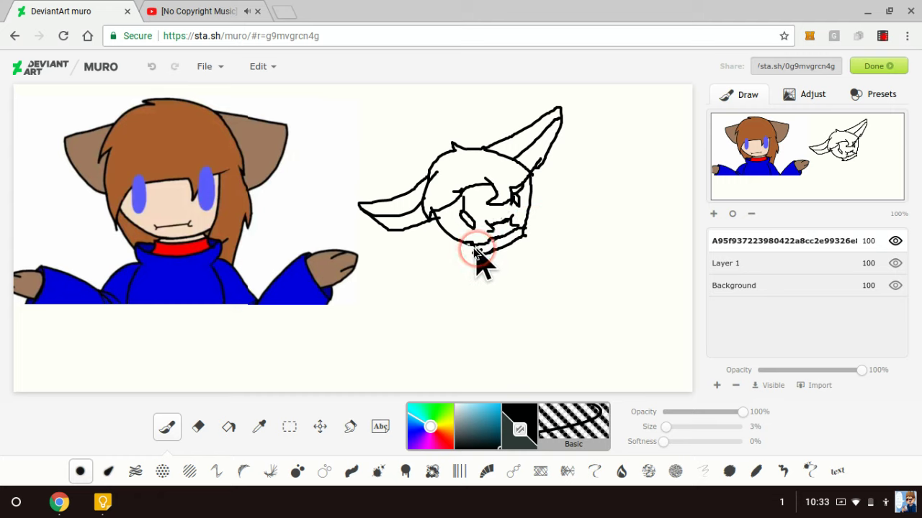
mouse_move(474, 252)
mouse_down()
mouse_move(469, 263)
mouse_move(512, 256)
mouse_move(536, 229)
mouse_up()
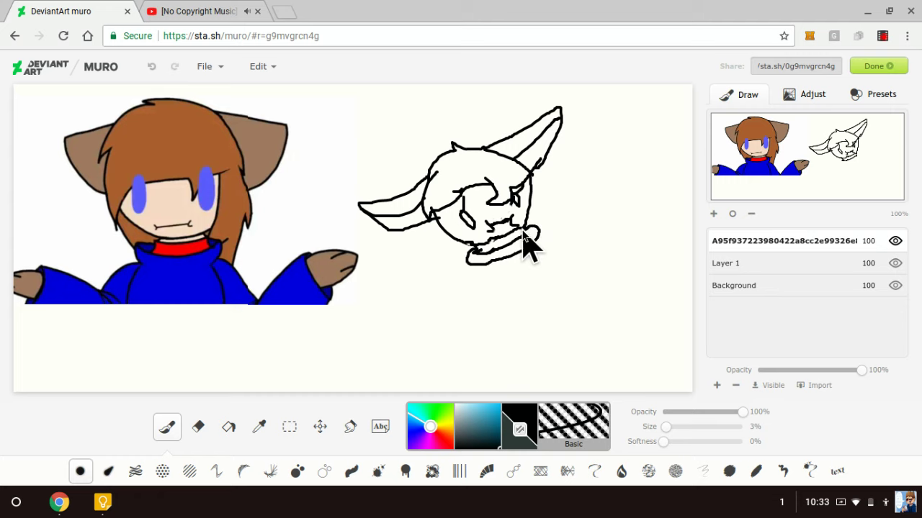
Choose a bright purple and flood-fill the new character's hair with it
click(417, 436)
click(466, 421)
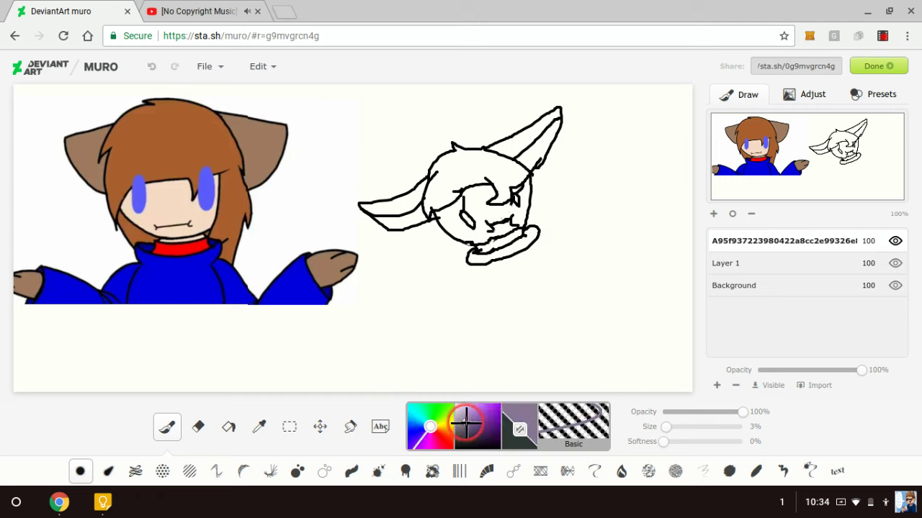
drag(466, 421, 497, 405)
click(229, 428)
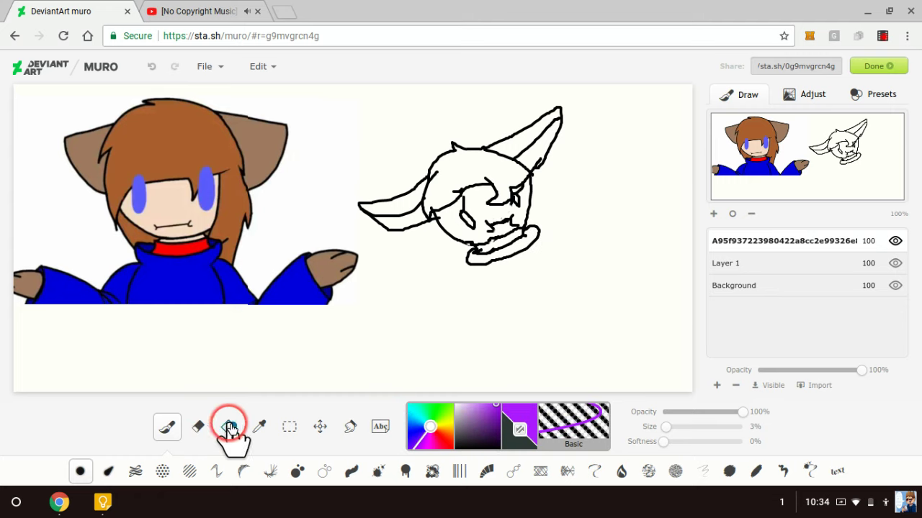
click(439, 190)
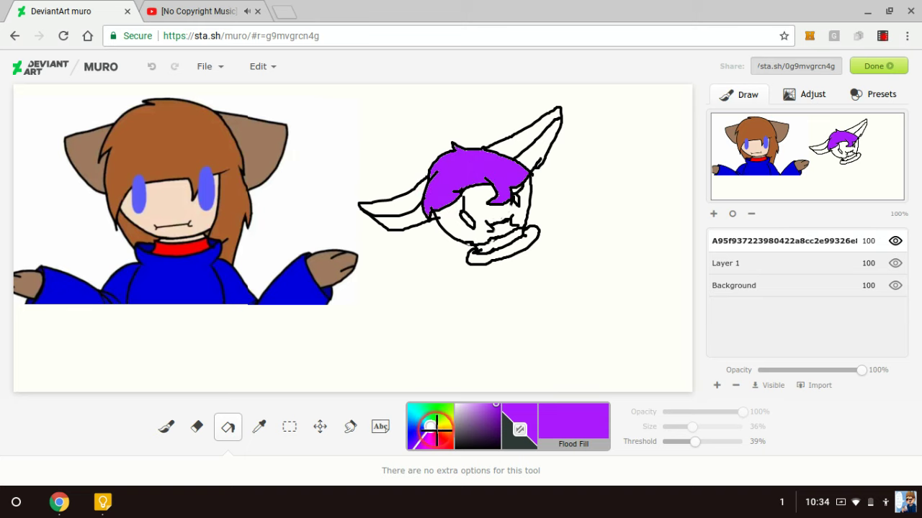
Paint bright pink streaks across the purple hair with the basic brush
click(431, 427)
click(166, 427)
mouse_move(459, 173)
mouse_down()
mouse_move(504, 171)
mouse_move(436, 201)
mouse_up()
Sample the blue of the reference character's eye and paint a wavy streak of it in the purple hair
click(258, 427)
click(208, 205)
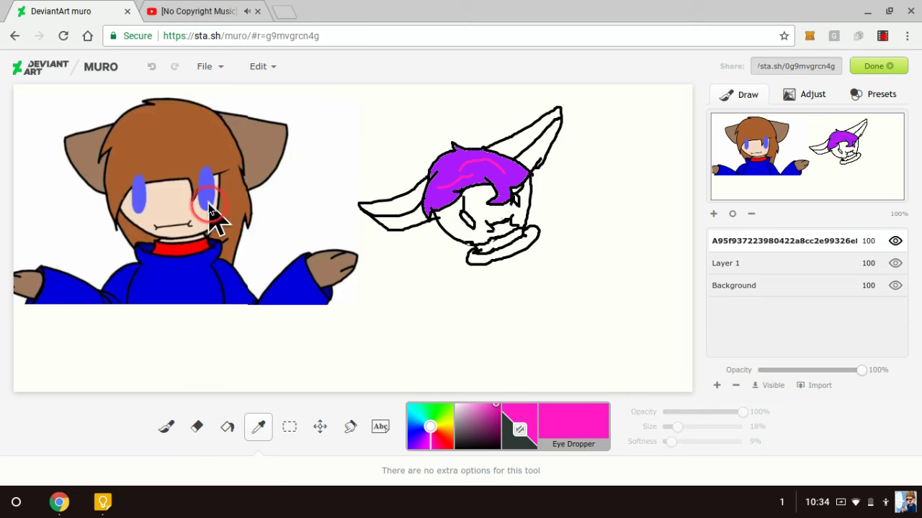
click(173, 427)
mouse_move(448, 185)
mouse_down()
mouse_move(472, 172)
mouse_move(494, 189)
mouse_up()
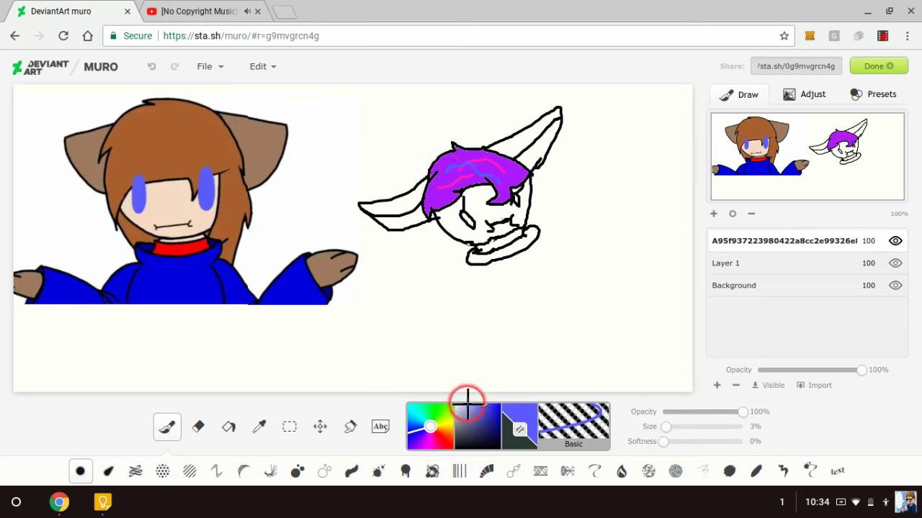
Paint pale lavender highlights on the hair and smear all the streaks together with the Blending tool
click(467, 404)
drag(437, 196, 459, 156)
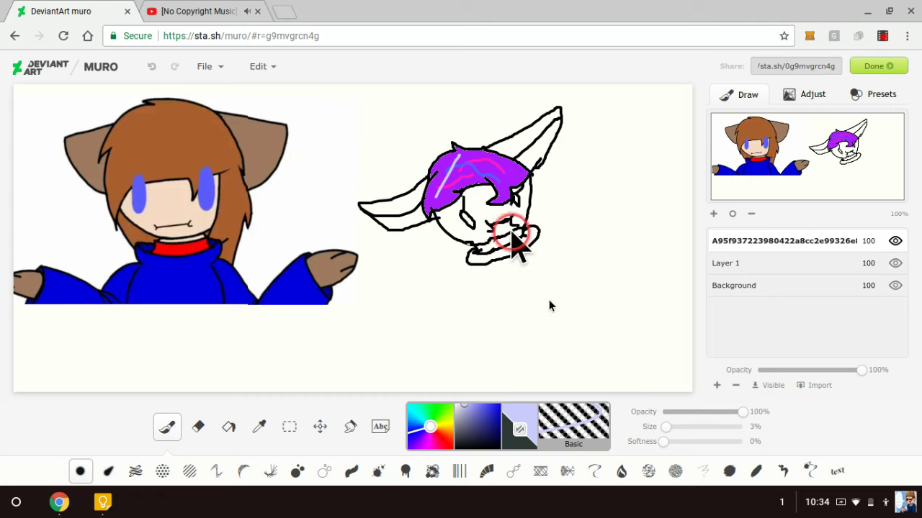
drag(509, 188, 464, 155)
click(367, 428)
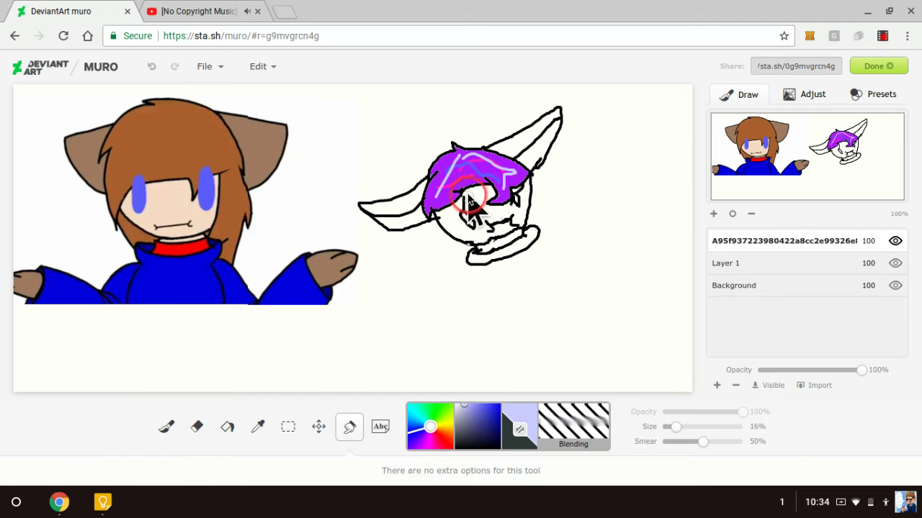
mouse_move(475, 205)
mouse_down()
mouse_move(461, 177)
mouse_move(477, 167)
mouse_move(453, 169)
mouse_move(494, 170)
mouse_move(473, 158)
mouse_move(454, 165)
mouse_move(480, 165)
mouse_move(458, 155)
mouse_move(491, 153)
mouse_move(505, 168)
mouse_move(475, 162)
mouse_move(512, 176)
mouse_move(501, 184)
mouse_move(506, 175)
mouse_move(478, 168)
mouse_move(437, 198)
mouse_move(448, 174)
mouse_move(460, 175)
mouse_move(447, 182)
mouse_move(508, 175)
mouse_up()
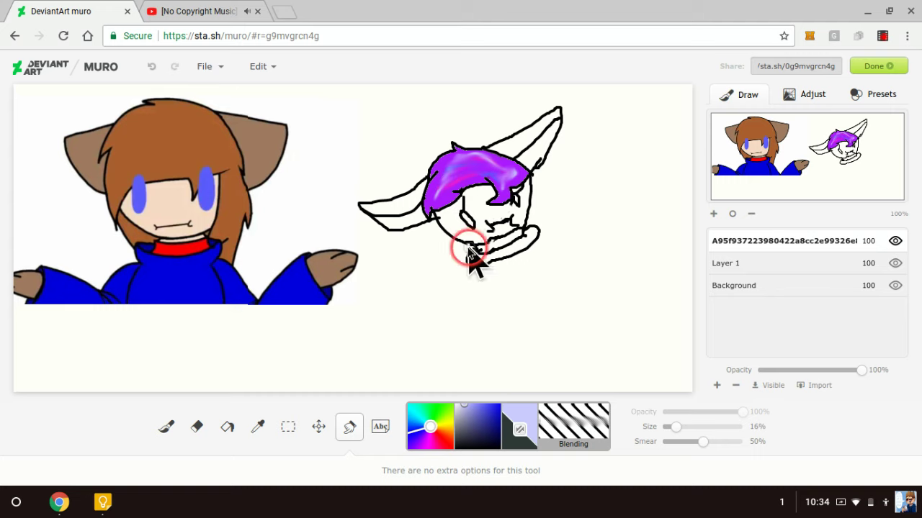
In Google Keep, start a note: "I know it doesent look the same with this drawing i cant draw well on deviant art but we do"
click(101, 502)
click(323, 123)
text(U)
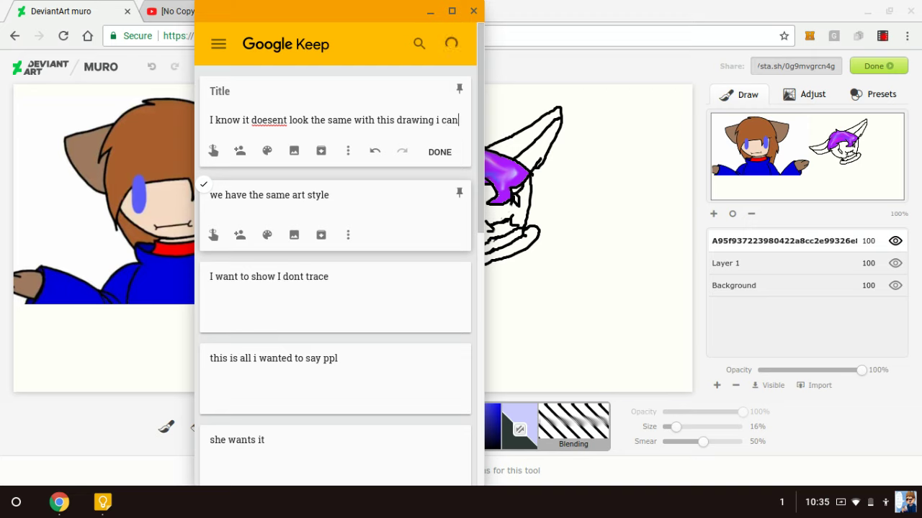
text(t draw well on deviant art but we do ha)
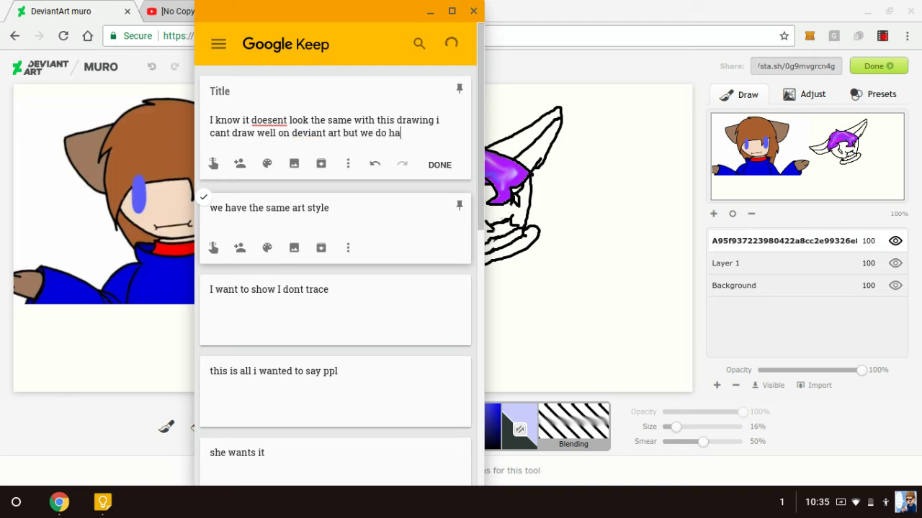
Continue the note with "have the same art style i was not lying about that thats your half proof...?", save it and minimise Keep
text(e art style i was not)
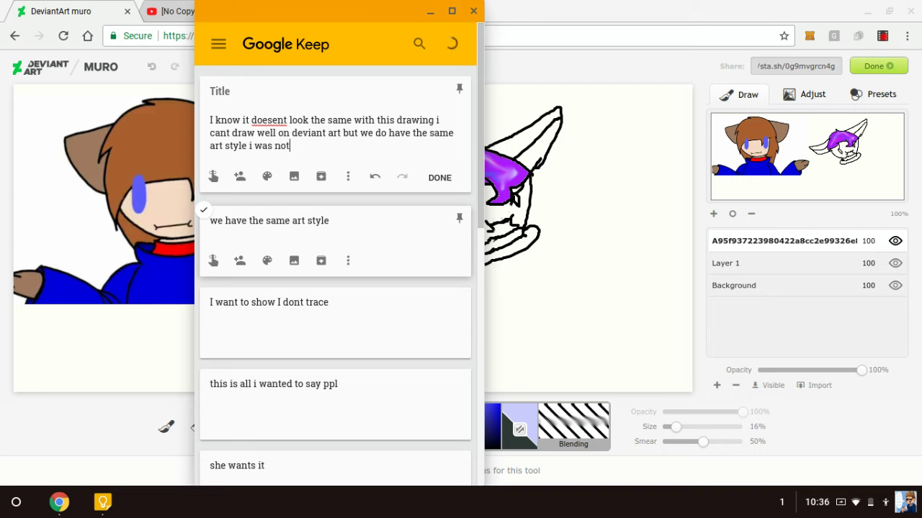
text(ng a)
key(super)
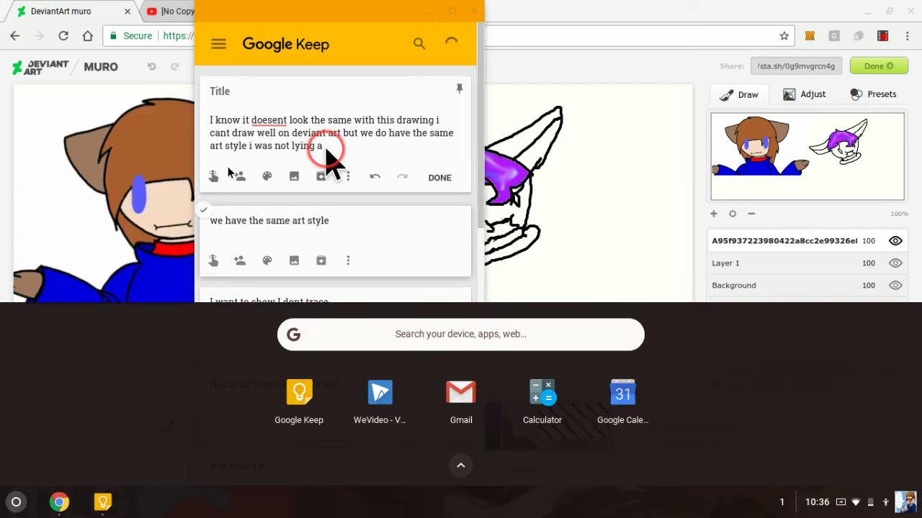
click(328, 155)
text(bout that thats your half proof)
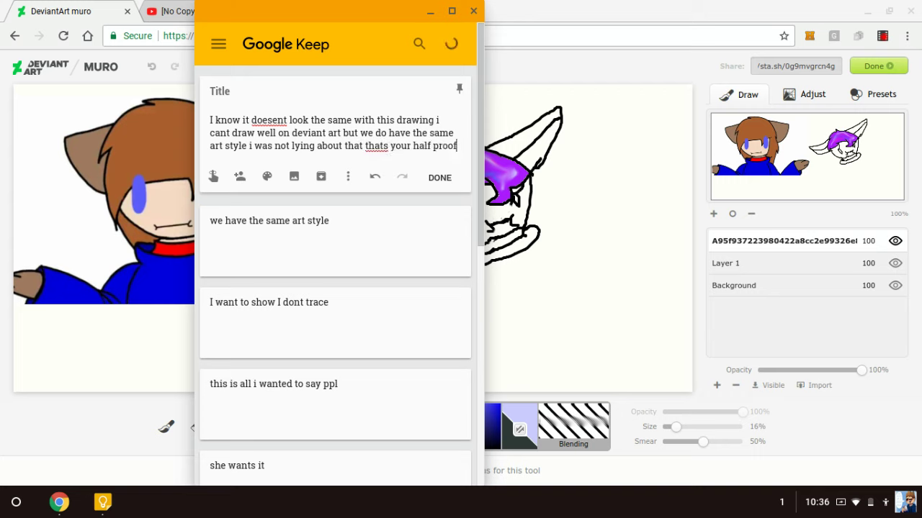
text(..)
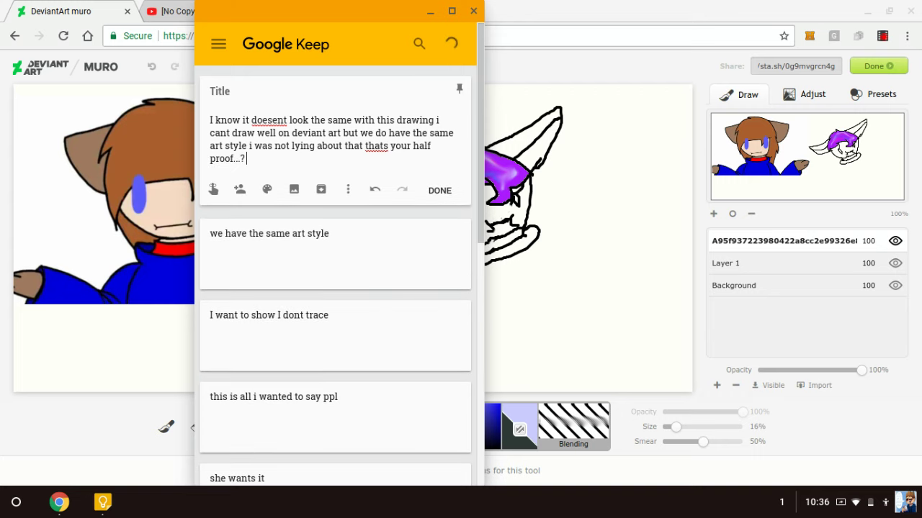
click(444, 191)
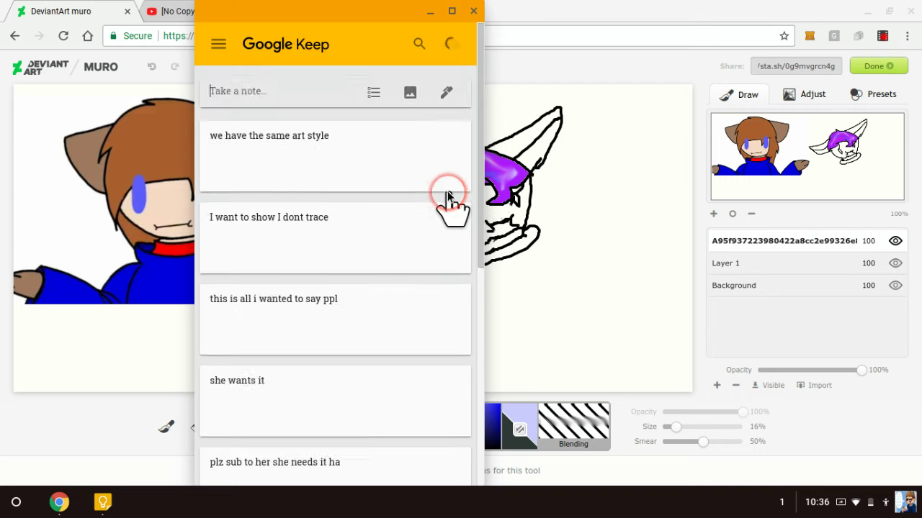
click(432, 12)
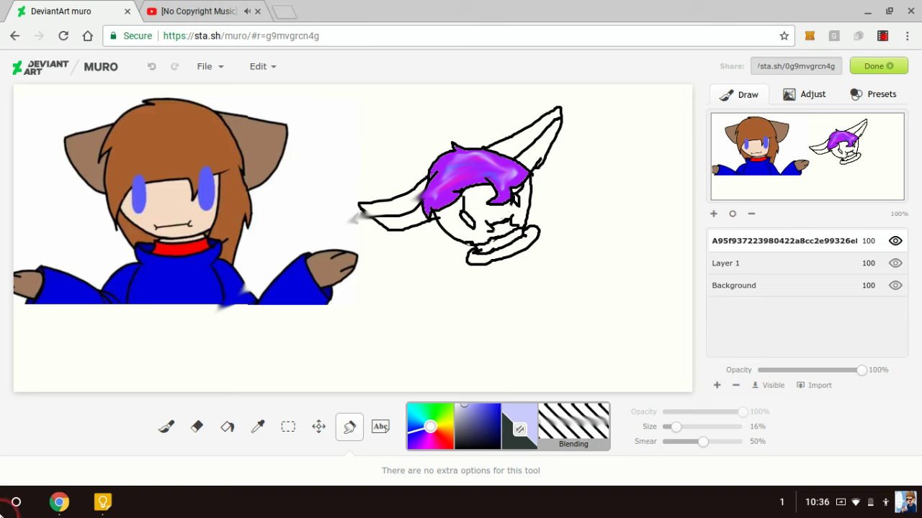
Switch back to Google Keep and save a new note reading "i may use some colores from the oc but i dont trace anymore so..."
click(103, 502)
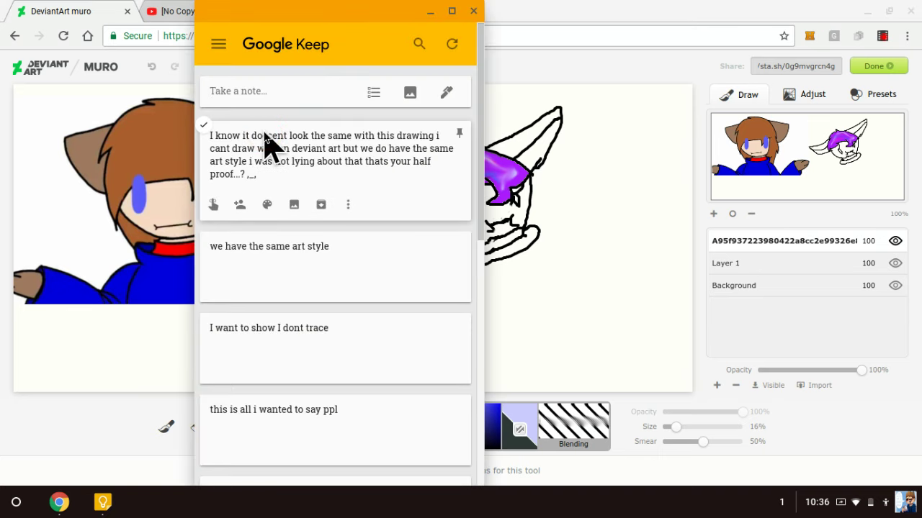
text(i may use som)
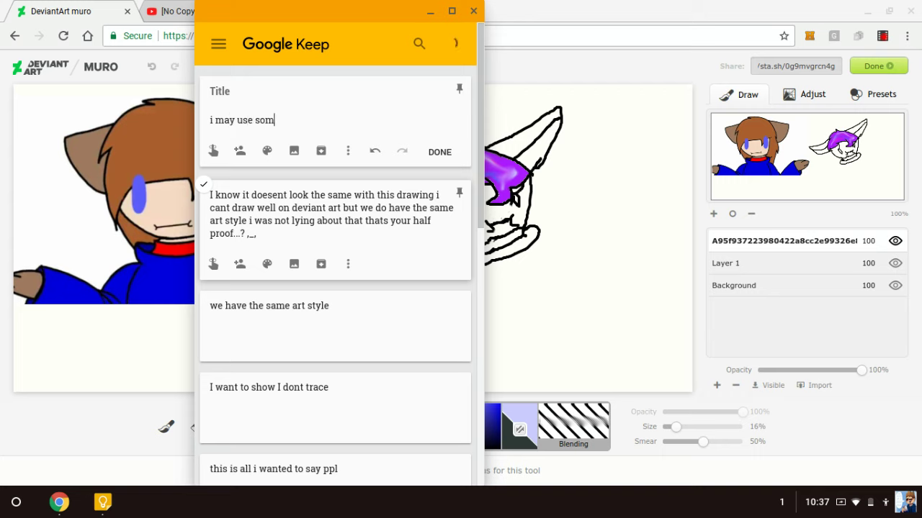
text(e colores from the oc)
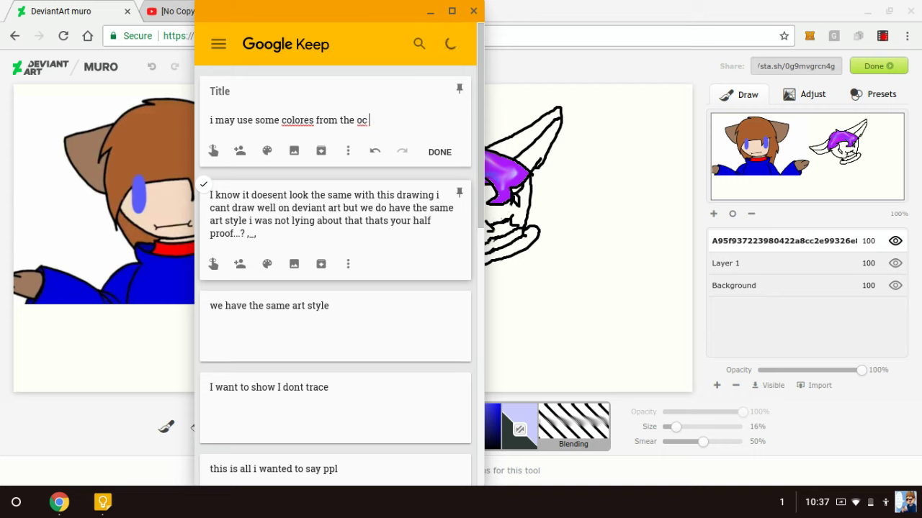
text( but i dont trace anymore so...)
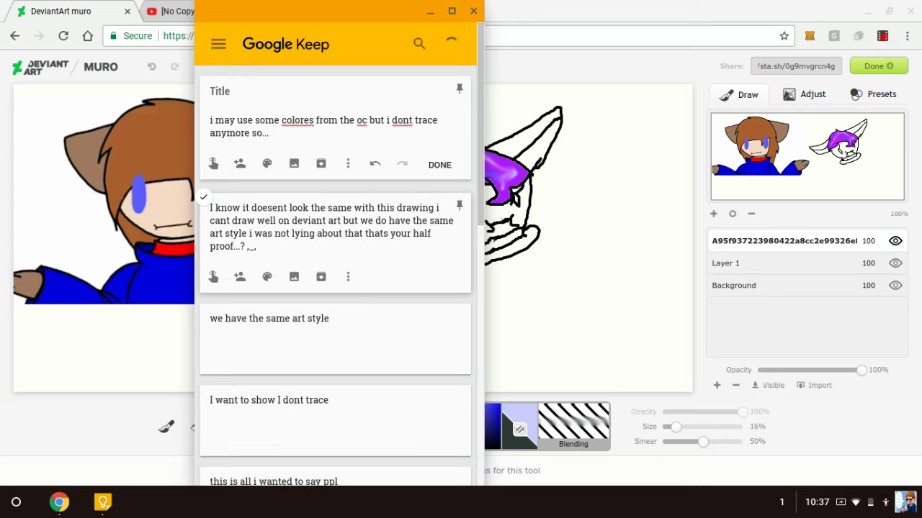
click(425, 165)
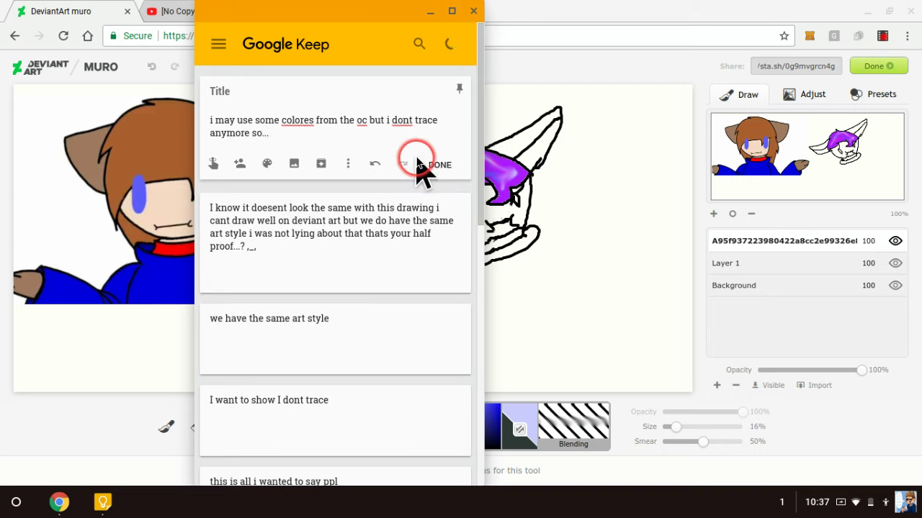
Add another note reading "thats all ppl", save it and minimise Google Keep to return to the drawing
click(267, 94)
text(th)
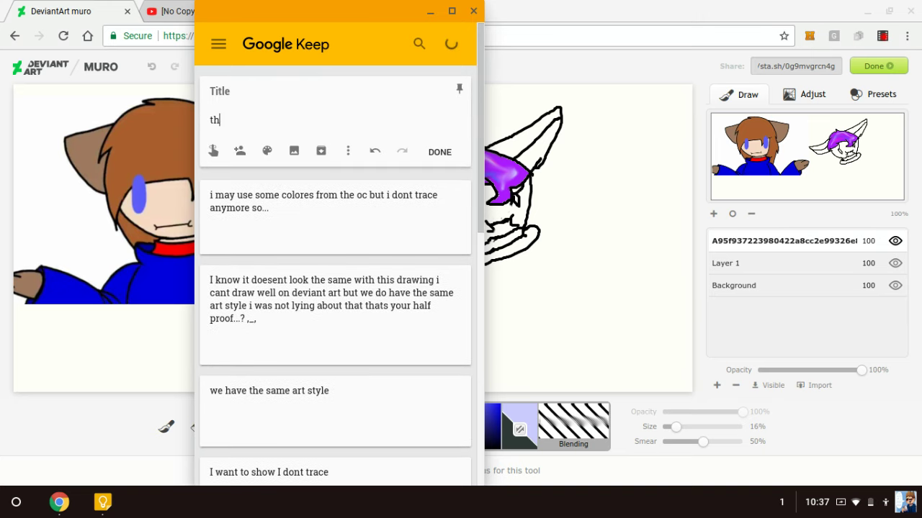
text(ats all ppl)
click(441, 151)
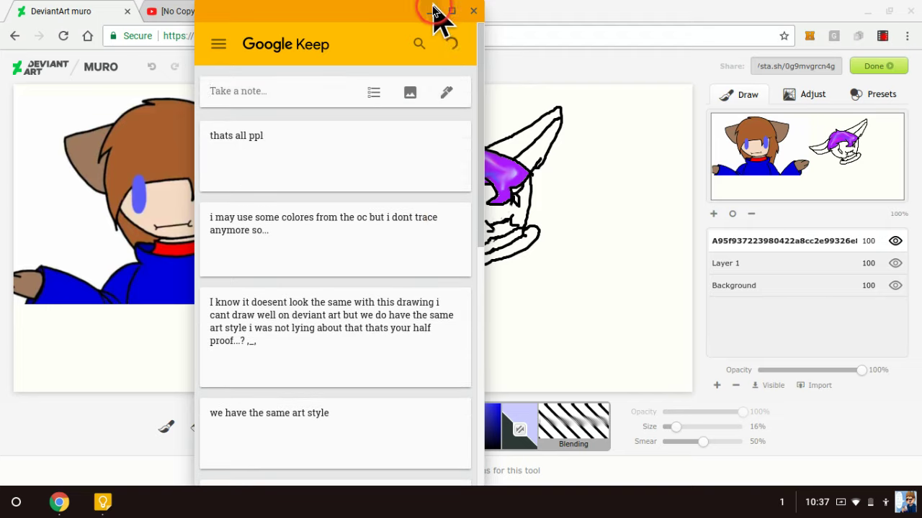
click(427, 11)
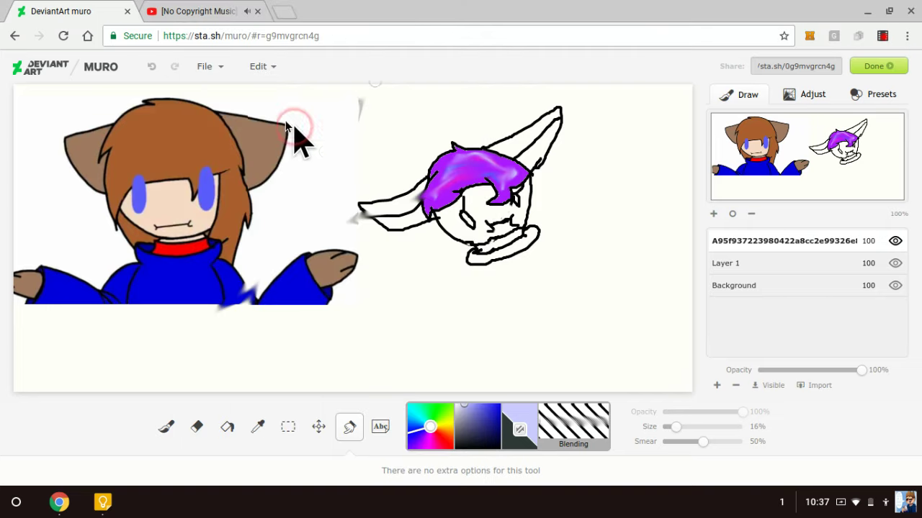